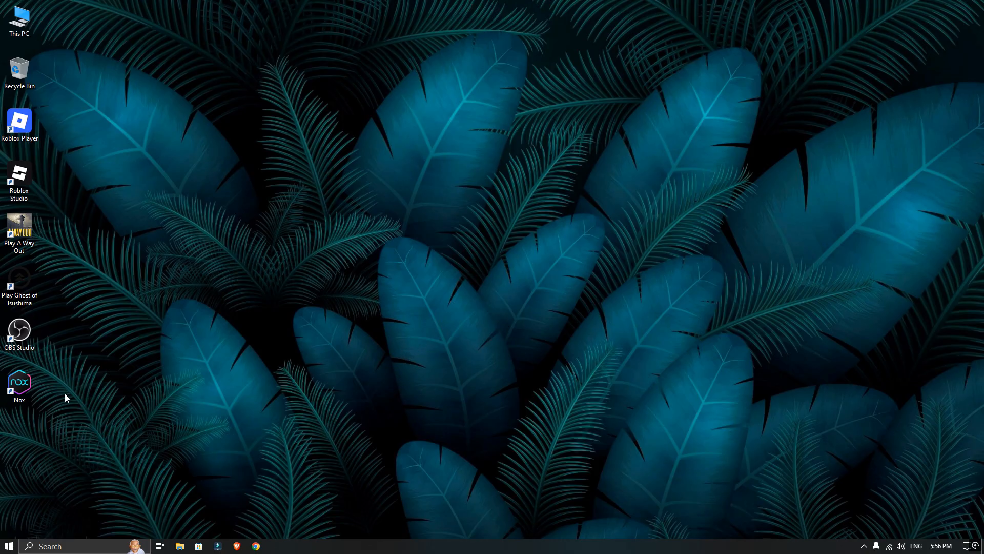
- Launch Chrome and search Google for 'droidcam obs virtual output'
{"action": "left_click_drag", "start_coordinate": [85, 429], "coordinate": [7, 334]}
{"action": "left_click", "coordinate": [256, 545]}
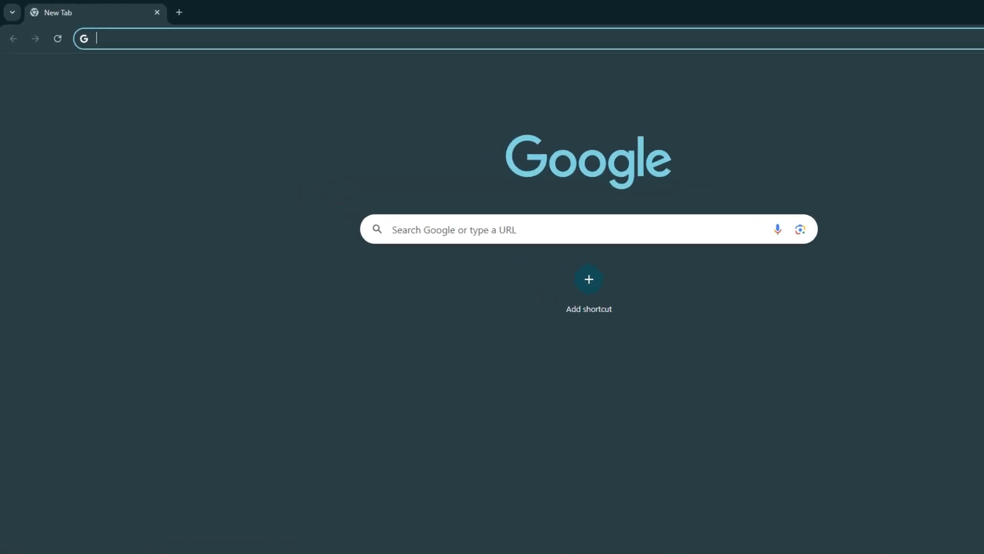
{"action": "type", "text": "droidcam "}
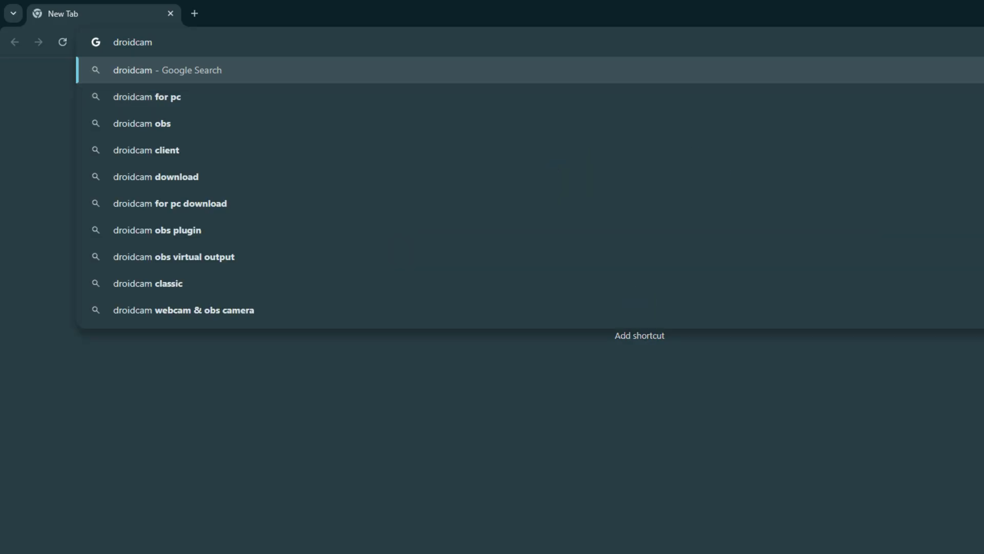
{"action": "type", "text": "ob"}
{"action": "key", "text": "BackSpace"}
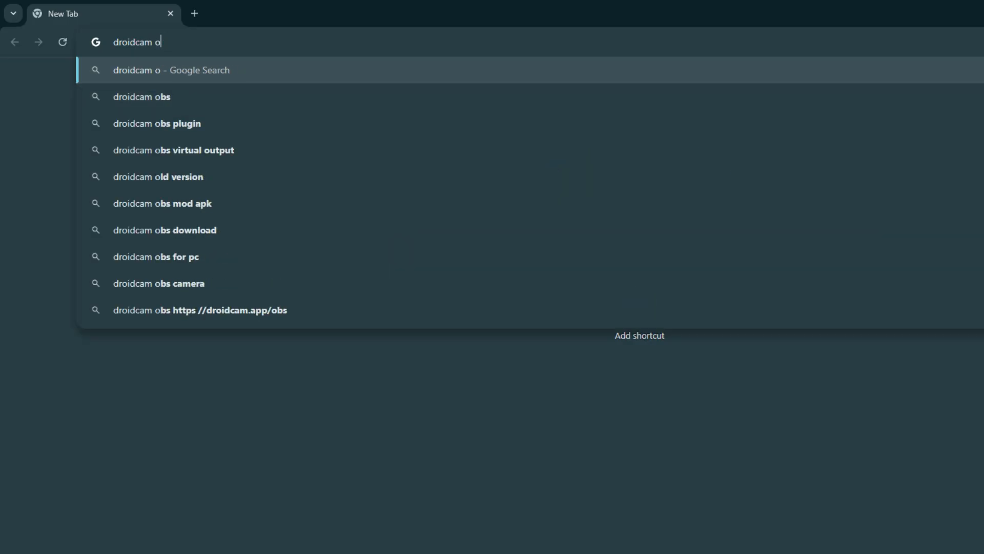
{"action": "type", "text": "bs virtual"}
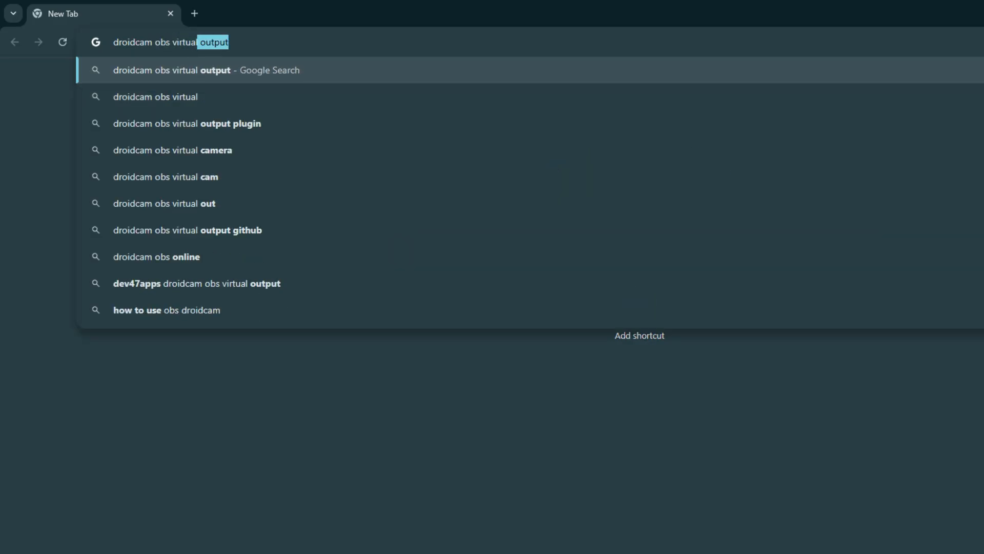
{"action": "left_click", "coordinate": [225, 71]}
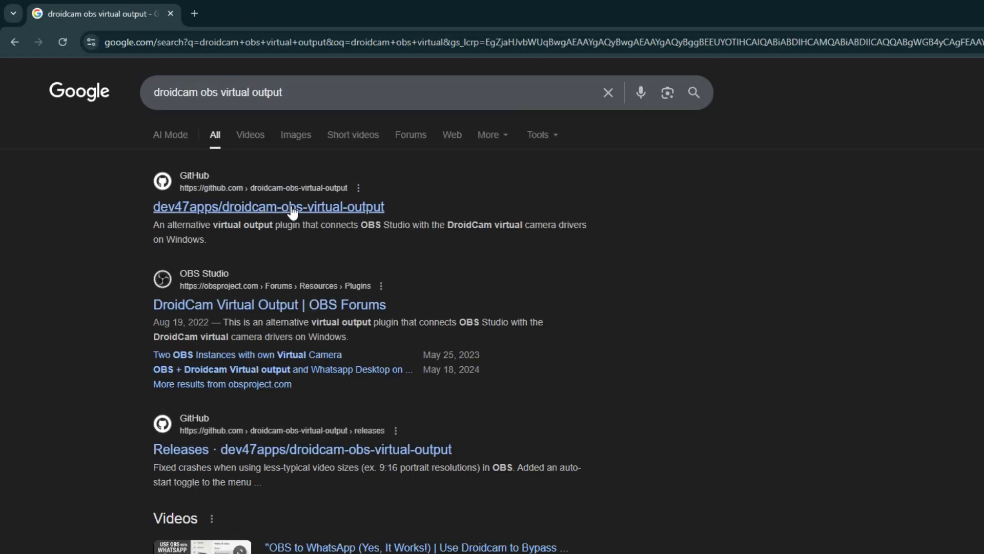
- From the dev47apps repository's 0.2.1 release assets, download the DroidCam drivers and OBSVirtualOut installers
{"action": "left_click", "coordinate": [296, 206]}
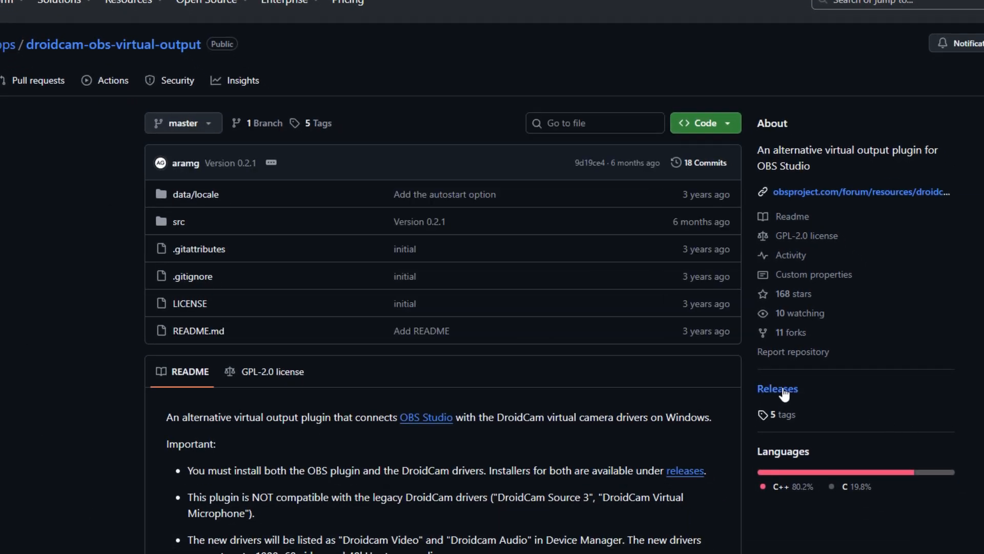
{"action": "left_click", "coordinate": [779, 388]}
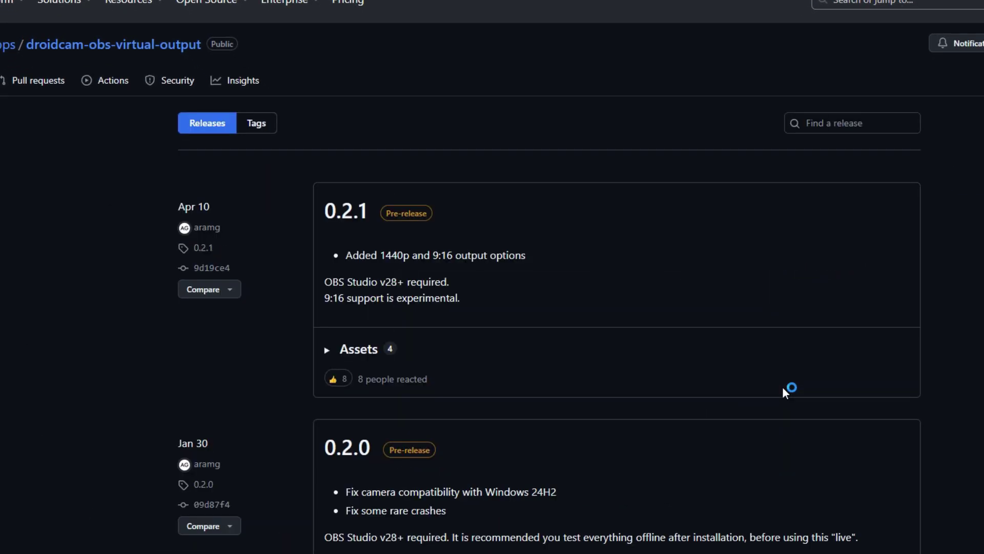
{"action": "left_click", "coordinate": [327, 350]}
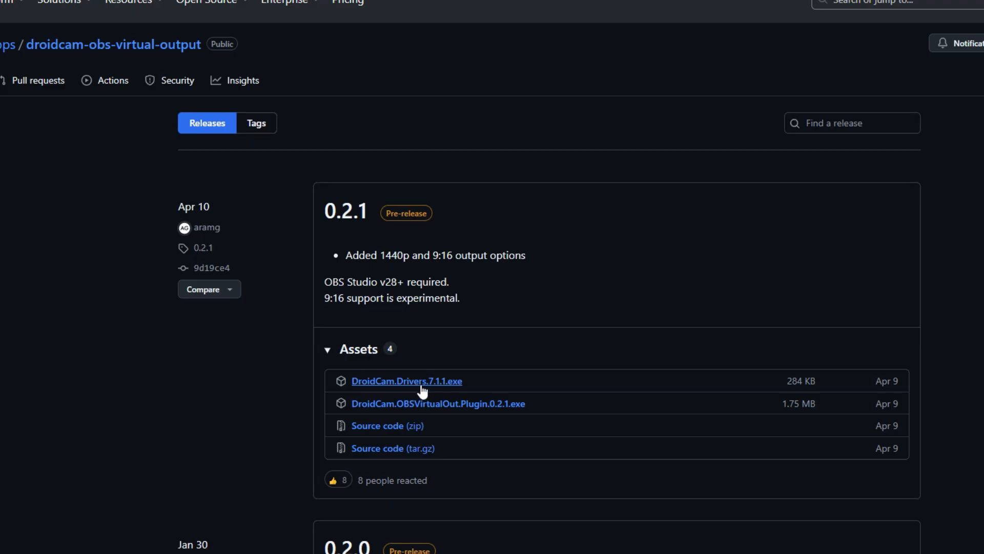
{"action": "left_click", "coordinate": [429, 408]}
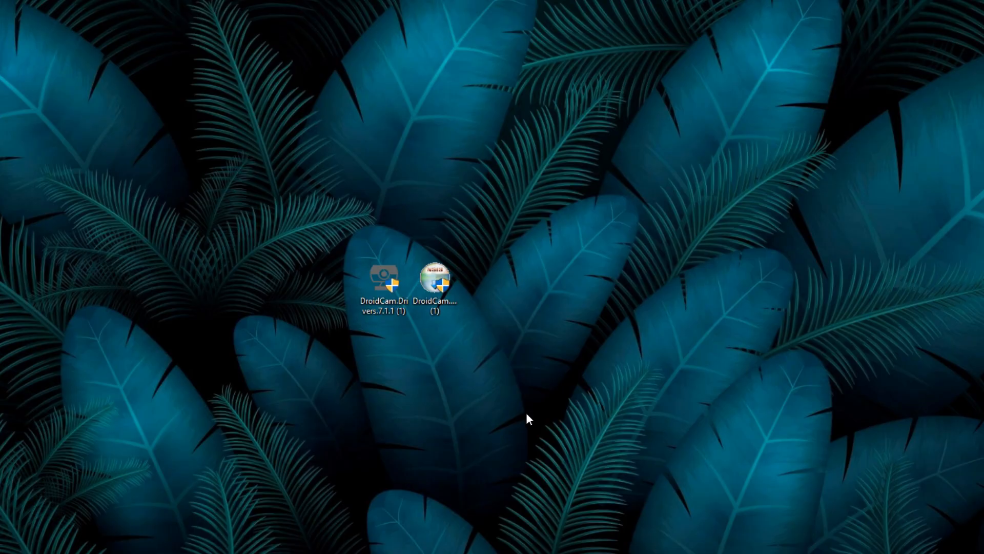
- Run the DroidCam drivers installer through UAC to completion
{"action": "double_click", "coordinate": [384, 288]}
{"action": "left_click", "coordinate": [415, 356]}
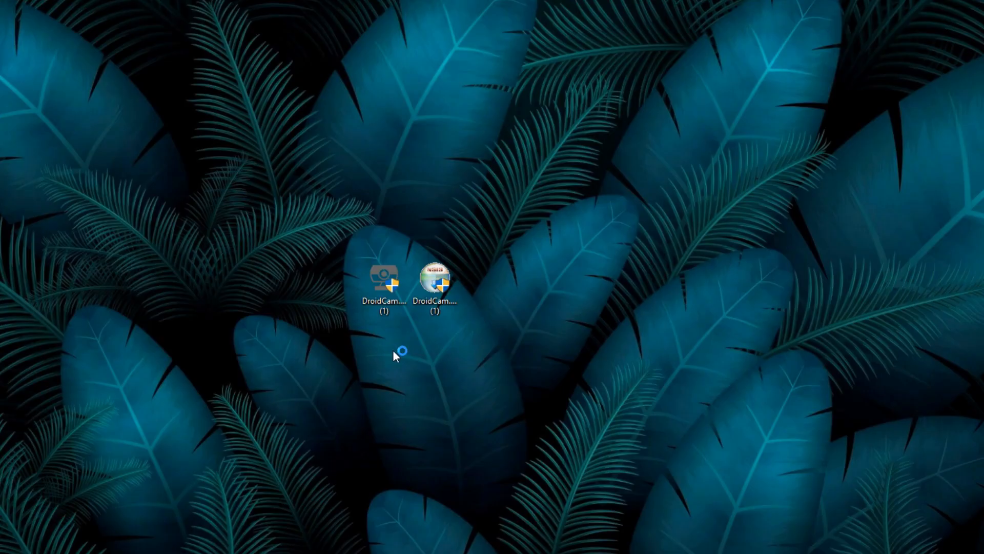
{"action": "left_click", "coordinate": [565, 380]}
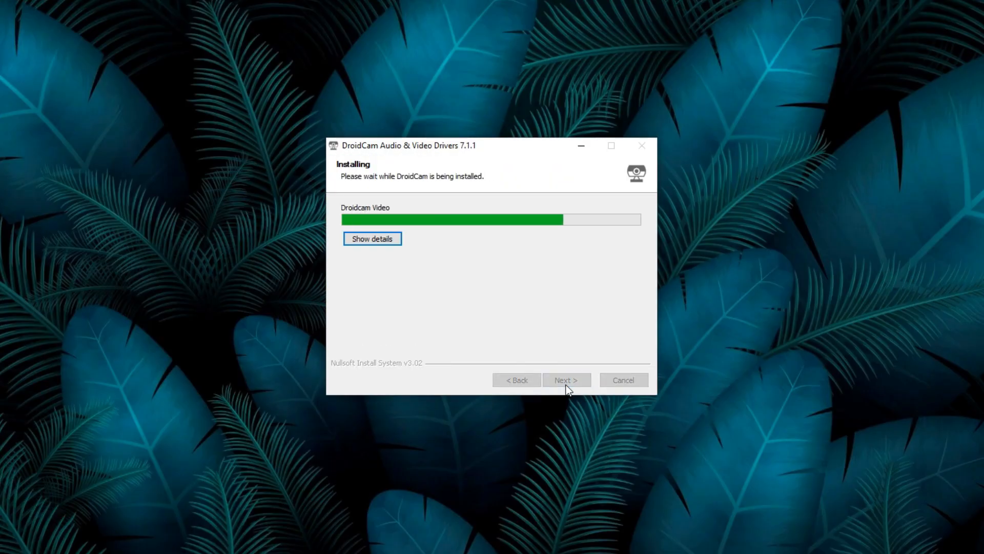
{"action": "left_click", "coordinate": [566, 380]}
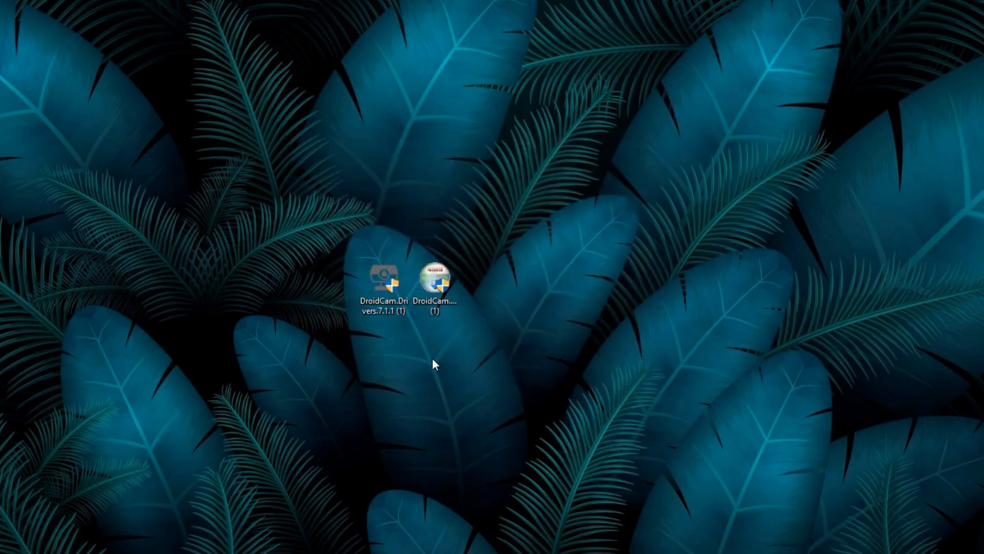
- Run the OBS Virtual Output plugin installer into the default obs-studio folder
{"action": "double_click", "coordinate": [435, 289]}
{"action": "left_click", "coordinate": [415, 356]}
{"action": "left_click", "coordinate": [566, 380]}
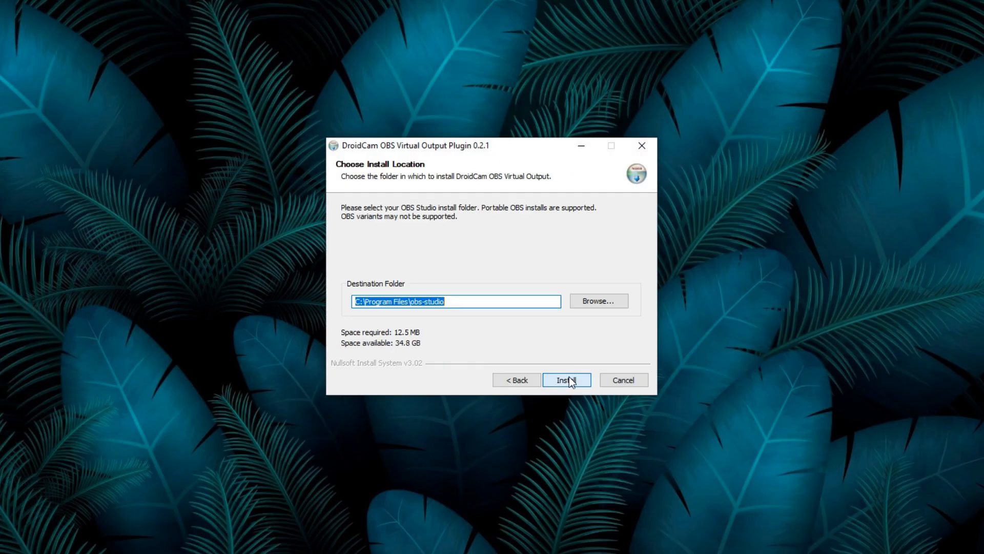
{"action": "left_click", "coordinate": [570, 379]}
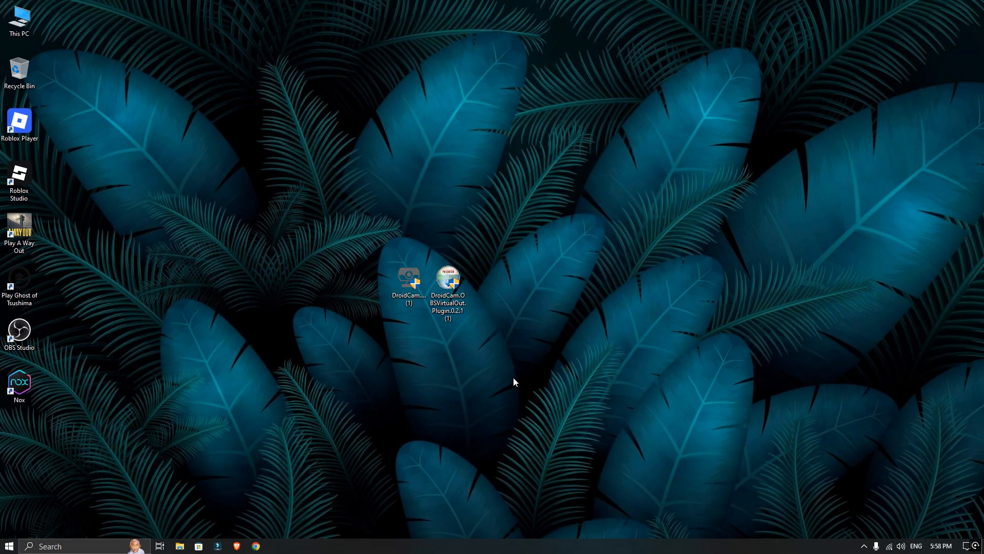
- Launch OBS and set DroidCam Virtual Output to Auto-Start When OBS Loads and Active
{"action": "double_click", "coordinate": [23, 332]}
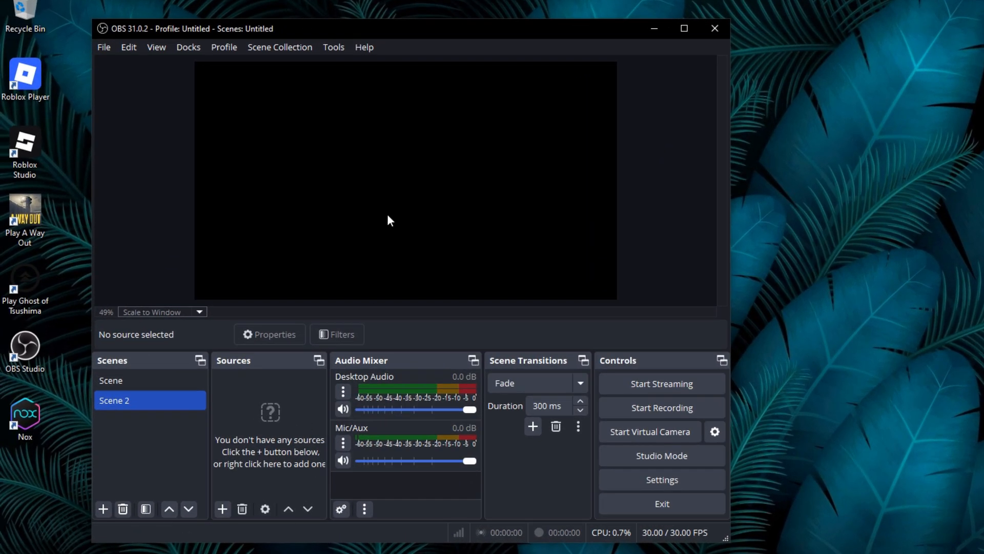
{"action": "left_click", "coordinate": [332, 46]}
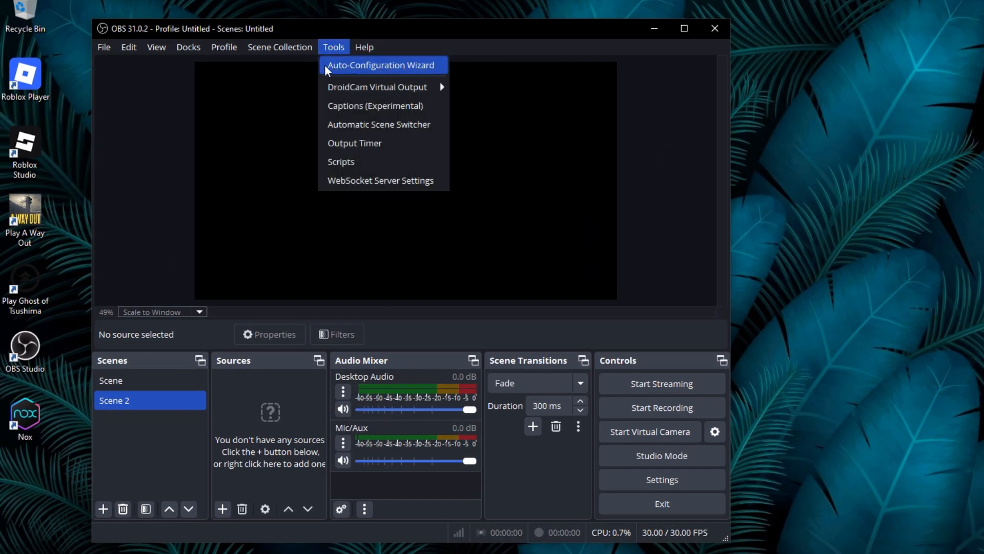
{"action": "mouse_move", "coordinate": [378, 87]}
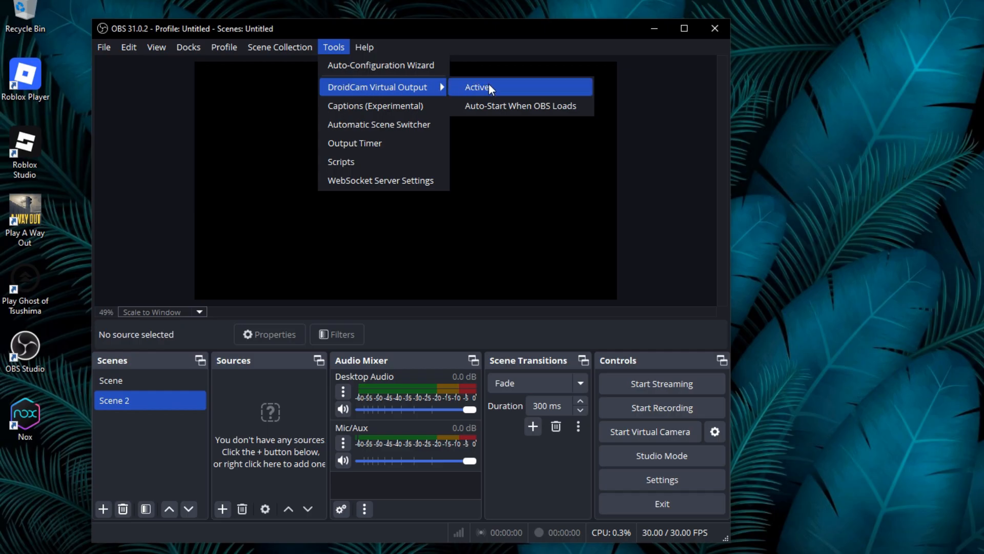
{"action": "left_click", "coordinate": [506, 104]}
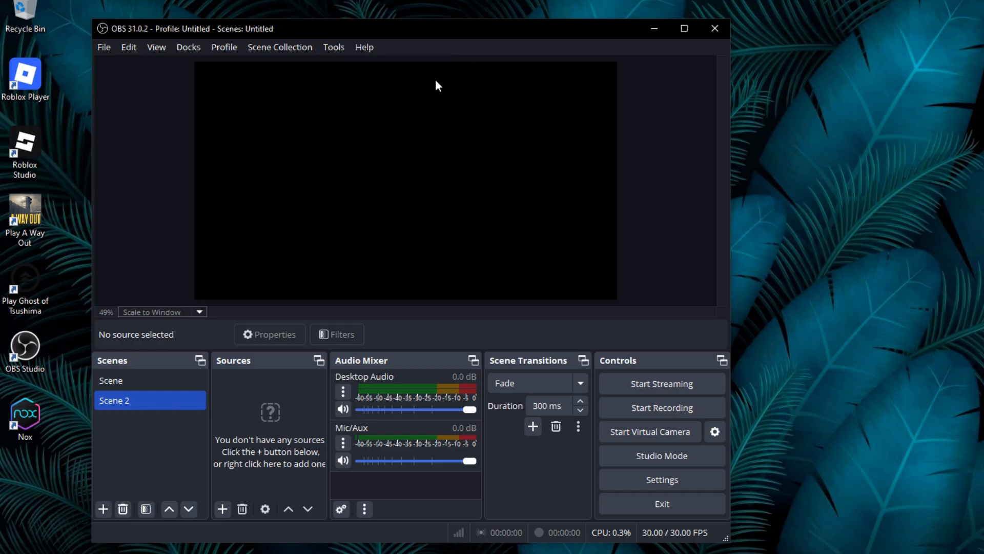
{"action": "left_click", "coordinate": [338, 48]}
{"action": "mouse_move", "coordinate": [377, 87]}
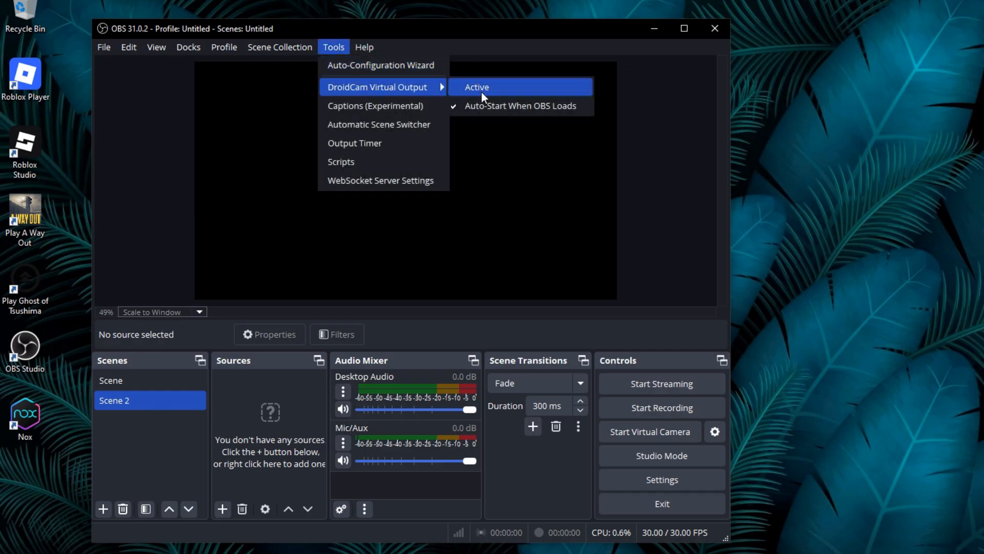
{"action": "left_click", "coordinate": [483, 90]}
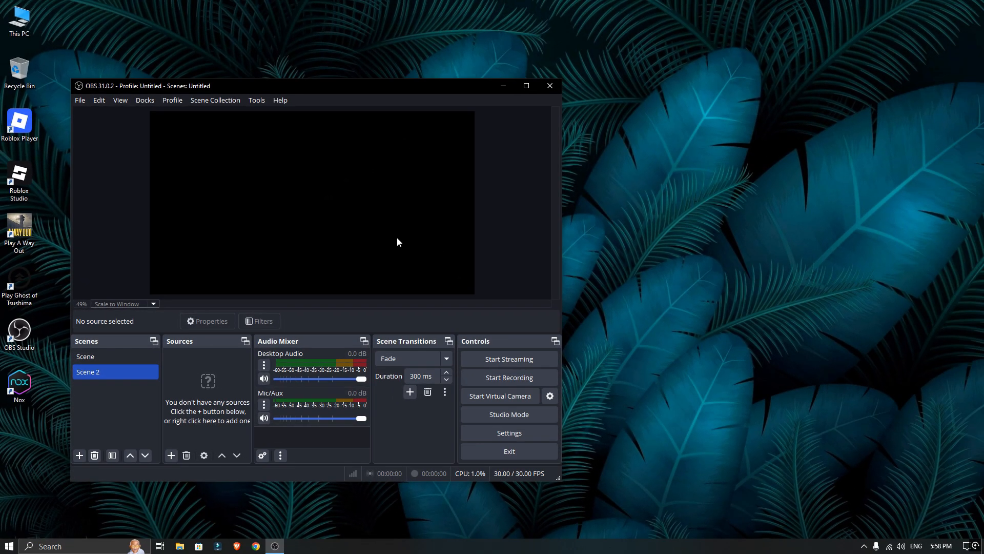
- Launch the Nox emulator from its desktop shortcut and move its window to the right of OBS
{"action": "left_click", "coordinate": [19, 385]}
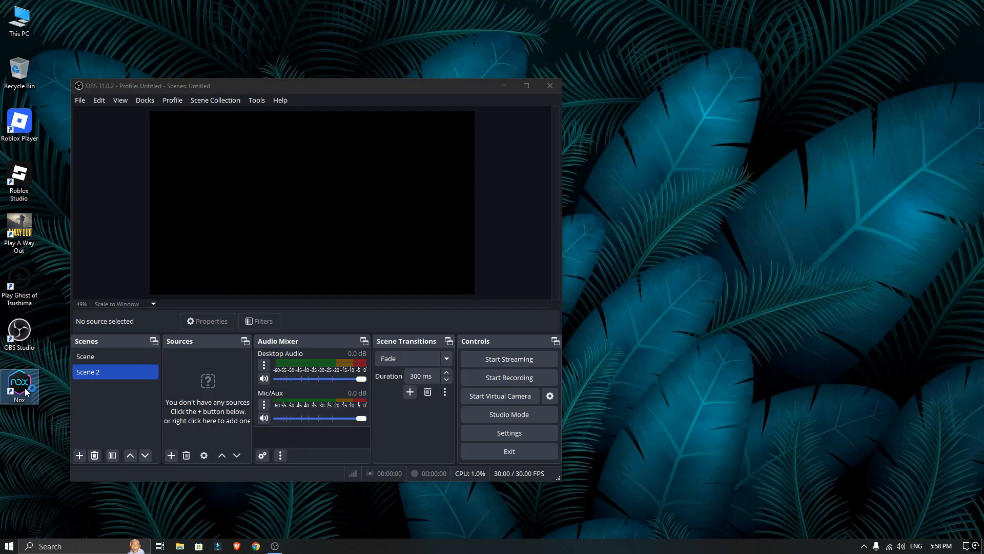
{"action": "double_click", "coordinate": [26, 392]}
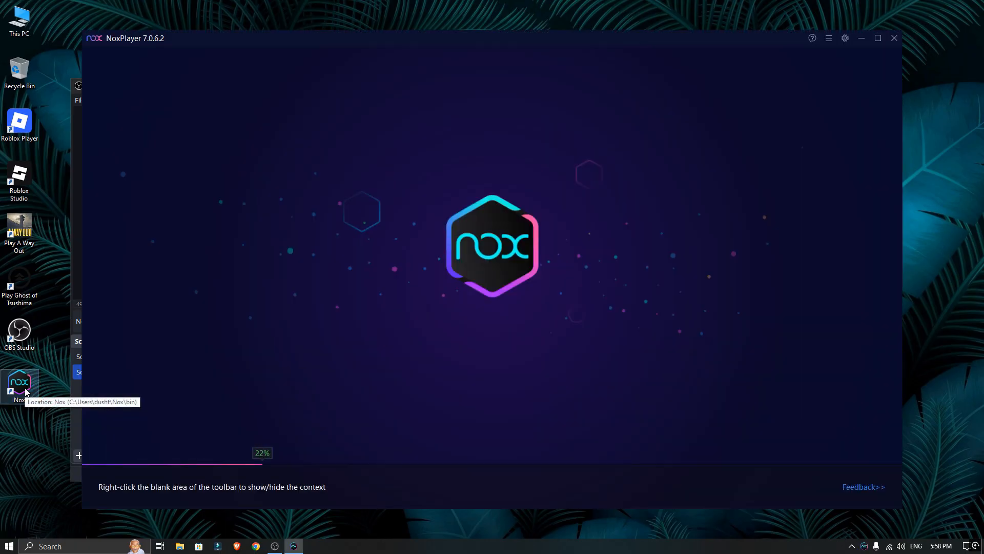
{"action": "left_click_drag", "start_coordinate": [692, 35], "coordinate": [793, 38]}
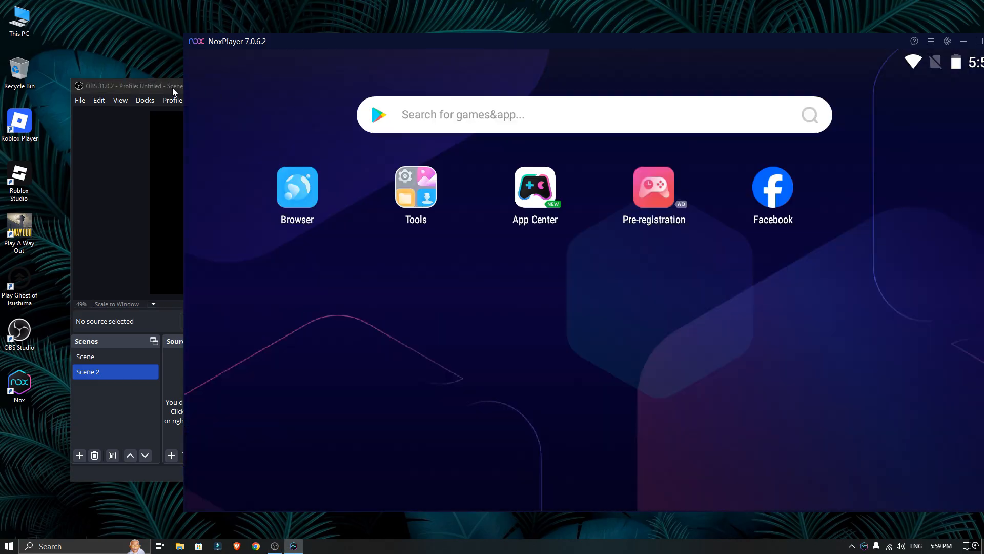
{"action": "left_click_drag", "start_coordinate": [196, 40], "coordinate": [443, 61]}
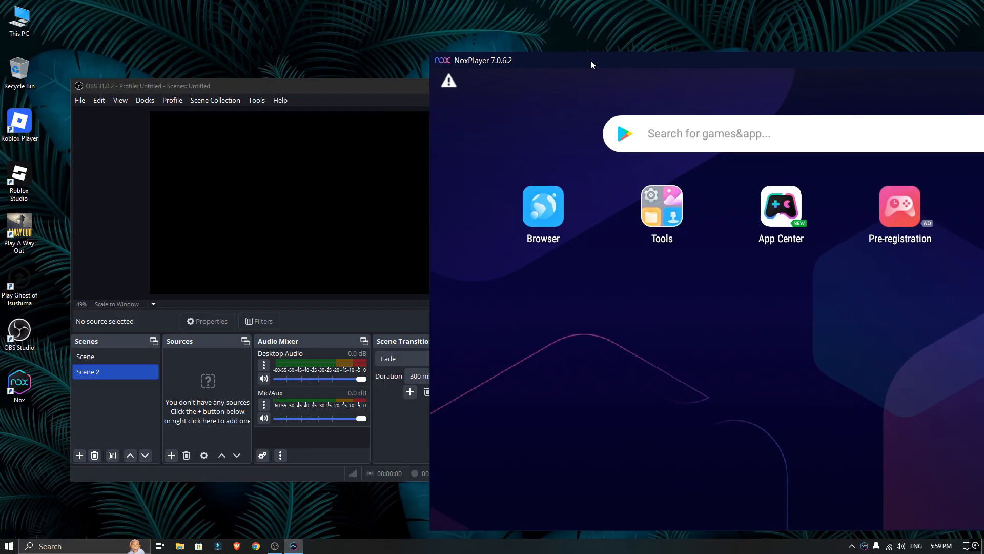
- Add a dark red Color Source and stretch it over the whole canvas
{"action": "left_click", "coordinate": [305, 86]}
{"action": "left_click", "coordinate": [171, 456]}
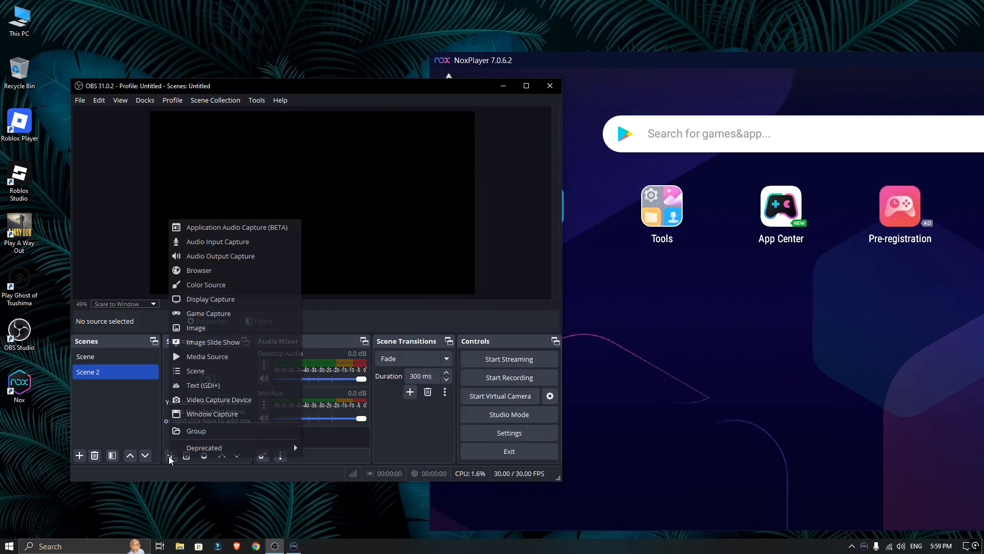
{"action": "left_click", "coordinate": [223, 287]}
{"action": "left_click", "coordinate": [342, 347]}
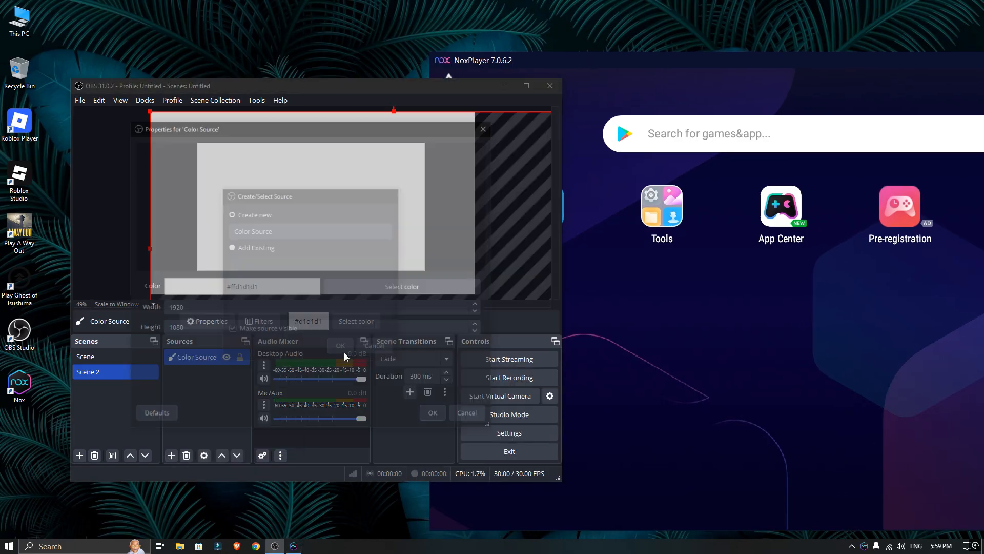
{"action": "left_click", "coordinate": [342, 322]}
{"action": "left_click", "coordinate": [431, 417]}
{"action": "left_click_drag", "start_coordinate": [174, 132], "coordinate": [231, 138]}
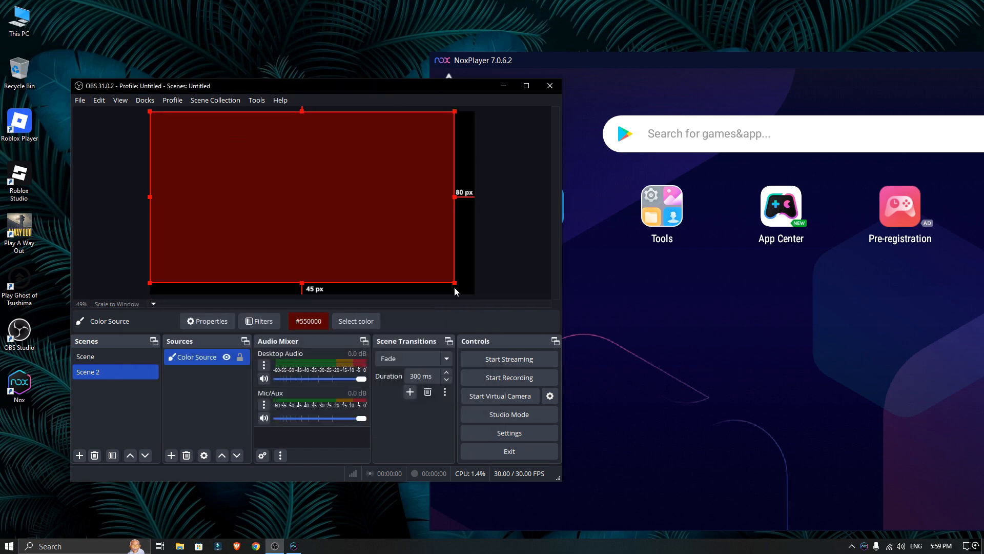
- Add a Text (GDI+) source reading 'Hello' and centre it on the red background
{"action": "left_click", "coordinate": [171, 455]}
{"action": "left_click", "coordinate": [224, 430]}
{"action": "left_click", "coordinate": [341, 347]}
{"action": "type", "text": "Hello"}
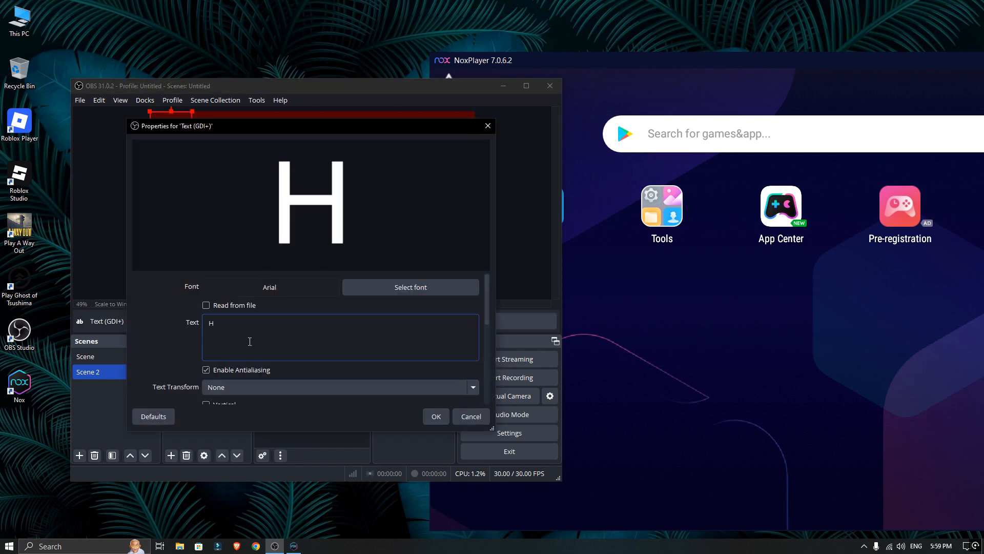
{"action": "left_click", "coordinate": [436, 416]}
{"action": "left_click_drag", "start_coordinate": [200, 146], "coordinate": [308, 202]}
{"action": "left_click", "coordinate": [335, 202]}
{"action": "left_click", "coordinate": [324, 224]}
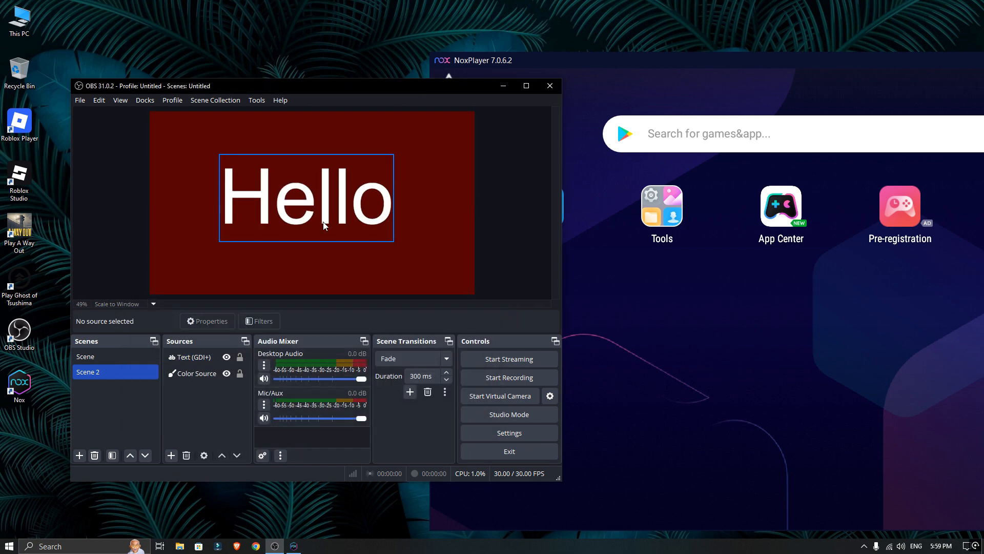
{"action": "left_click", "coordinate": [473, 187]}
- Launch Camera from Nox's Tools folder and nudge the Hello text to confirm the live feed updates
{"action": "left_click", "coordinate": [809, 62]}
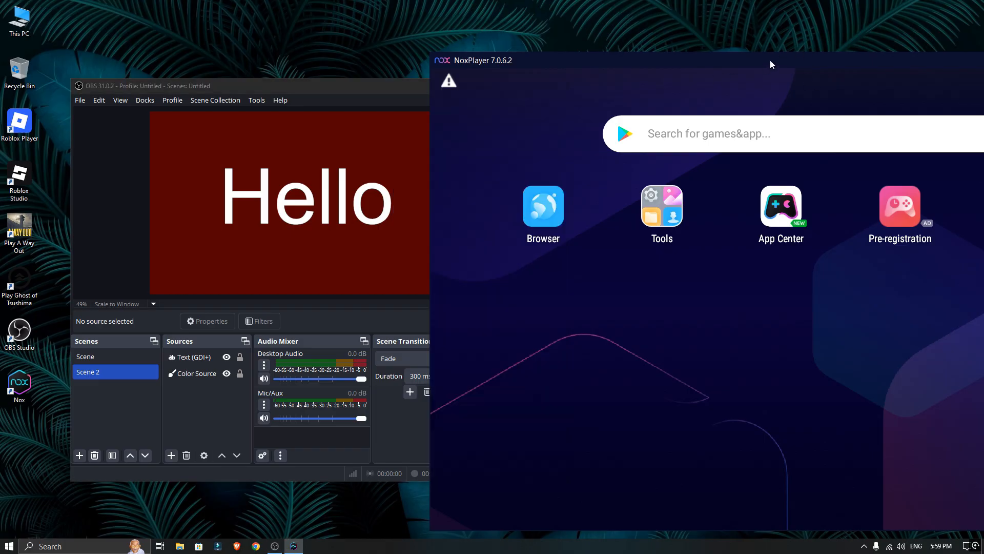
{"action": "left_click_drag", "start_coordinate": [770, 60], "coordinate": [681, 67]}
{"action": "left_click", "coordinate": [596, 200]}
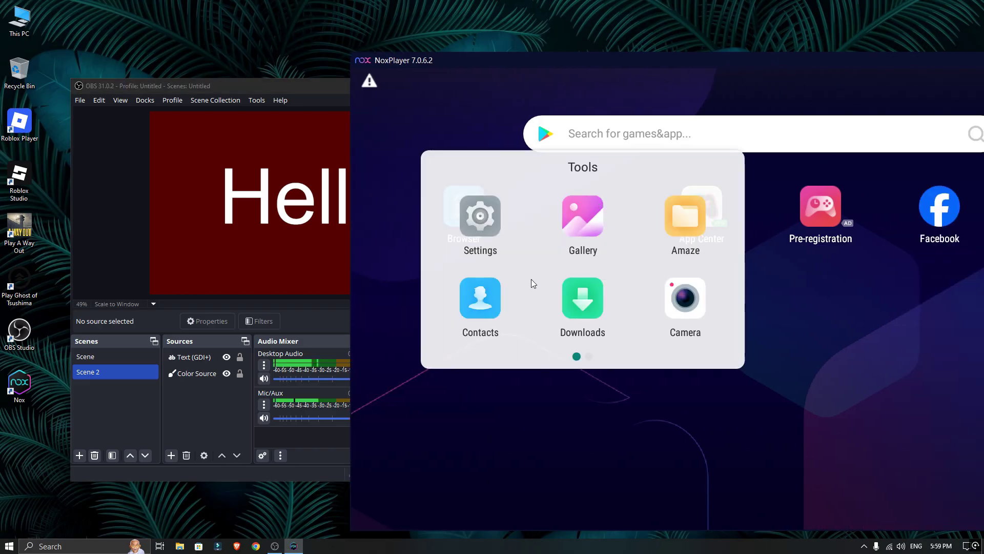
{"action": "left_click", "coordinate": [682, 299]}
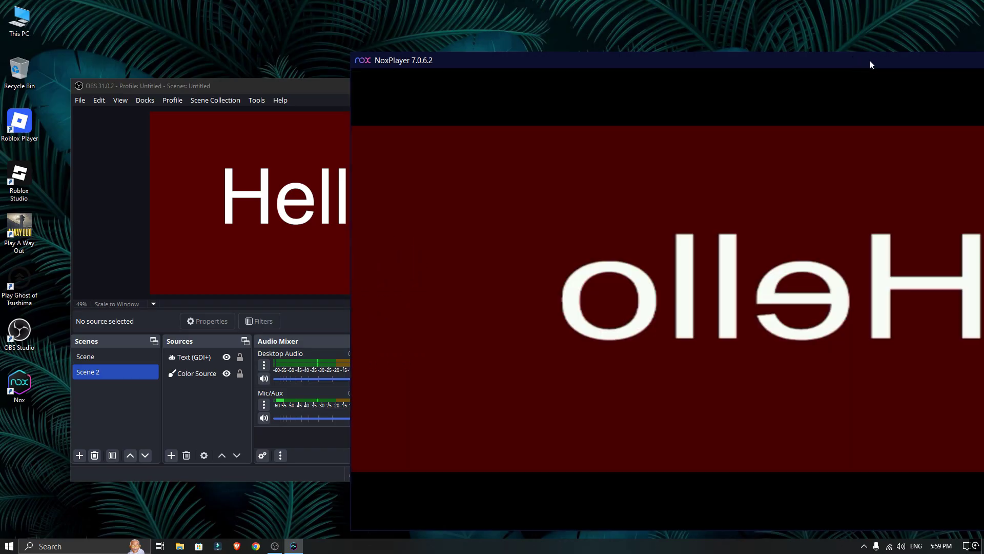
{"action": "left_click_drag", "start_coordinate": [859, 61], "coordinate": [880, 59]}
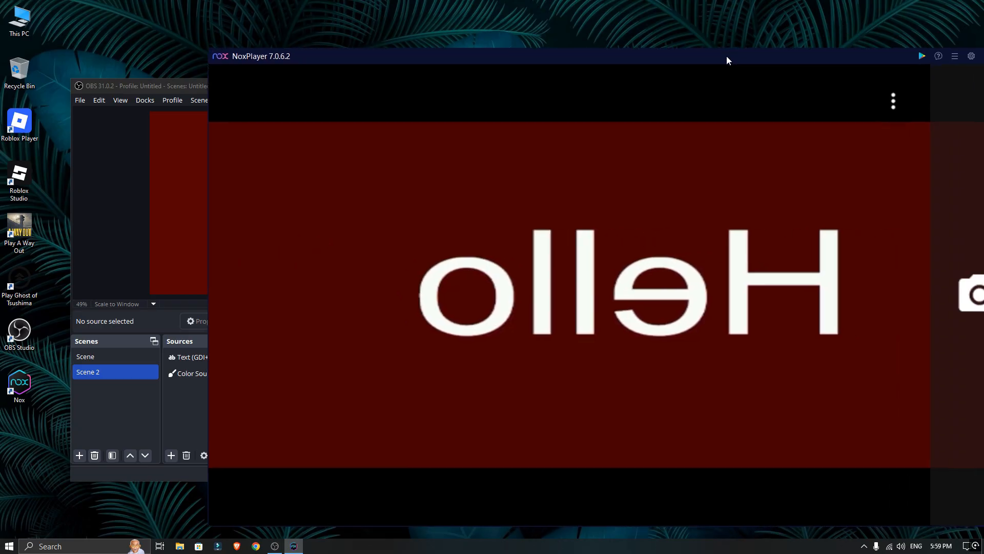
{"action": "left_click", "coordinate": [321, 205]}
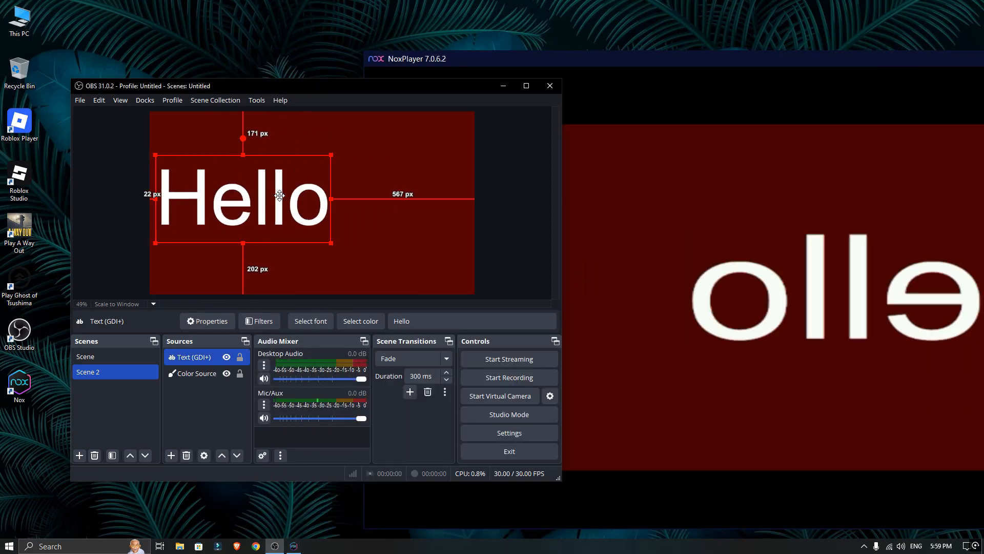
{"action": "left_click_drag", "start_coordinate": [337, 208], "coordinate": [332, 204]}
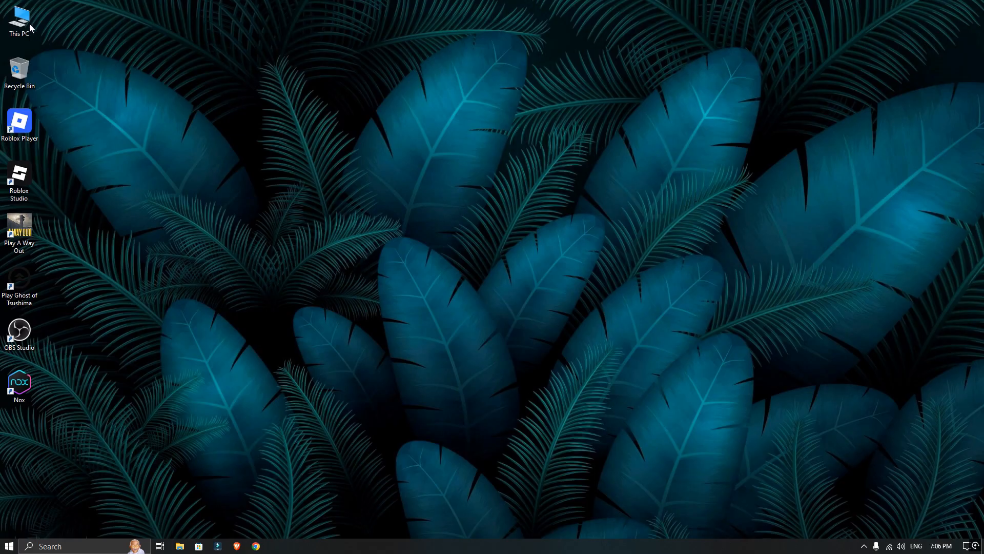
- Via This PC > Manage > Device Manager, disable the Streaming Webcam under Cameras and confirm
{"action": "right_click", "coordinate": [30, 24]}
{"action": "left_click", "coordinate": [41, 51]}
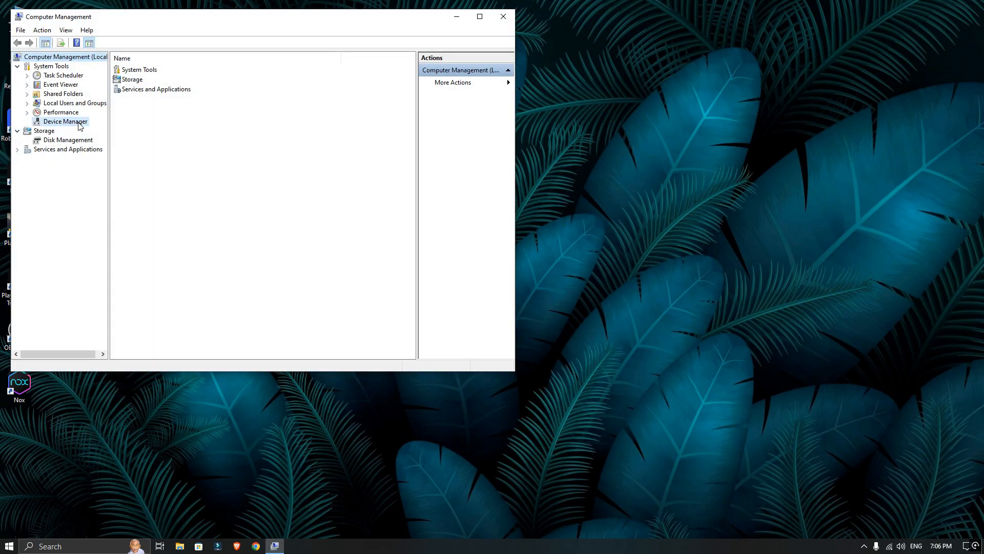
{"action": "left_click", "coordinate": [66, 121]}
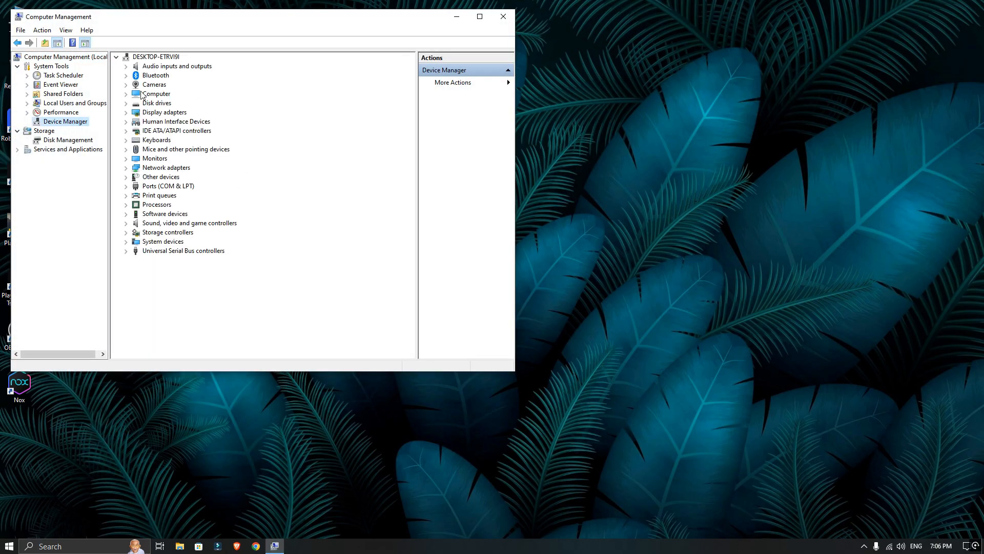
{"action": "left_click", "coordinate": [127, 85]}
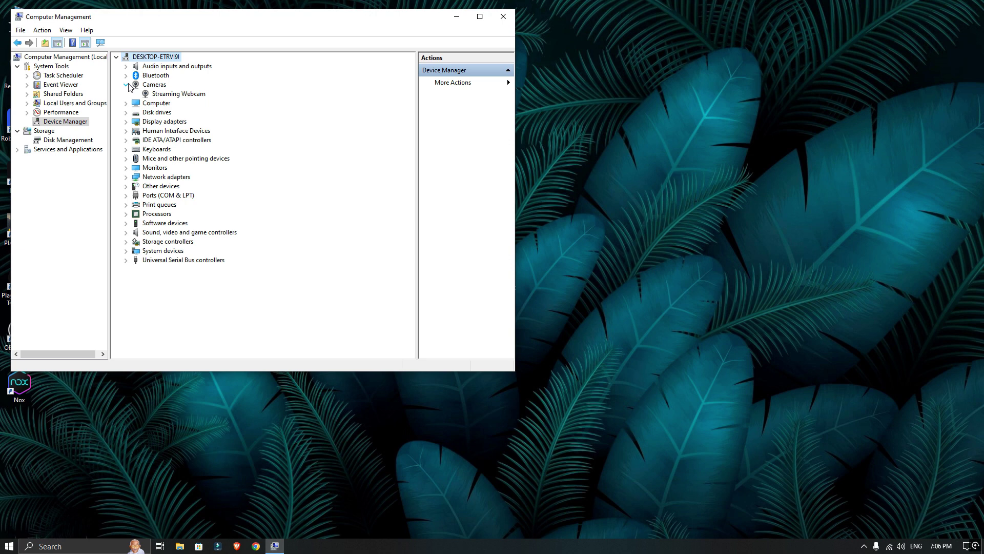
{"action": "right_click", "coordinate": [175, 95]}
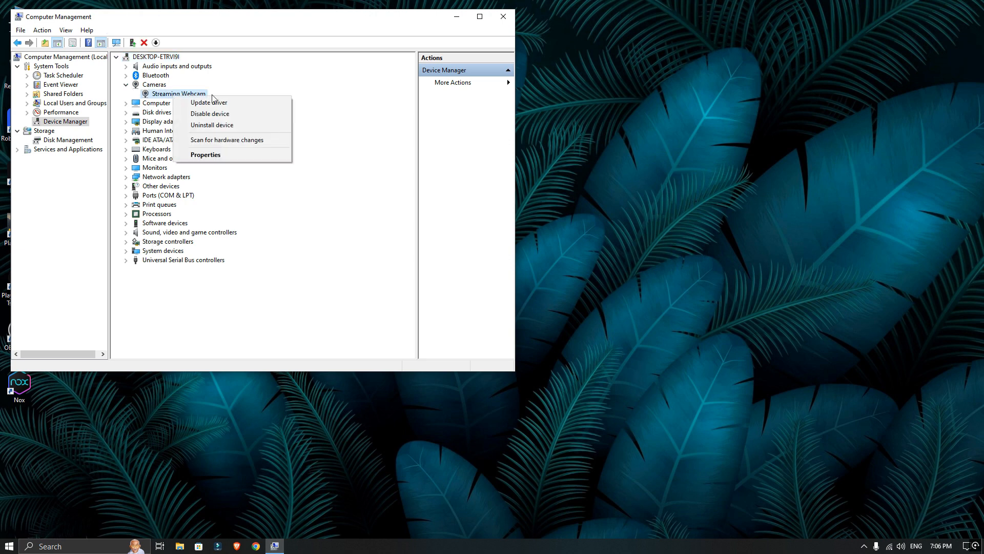
{"action": "left_click", "coordinate": [238, 113]}
{"action": "left_click", "coordinate": [511, 287]}
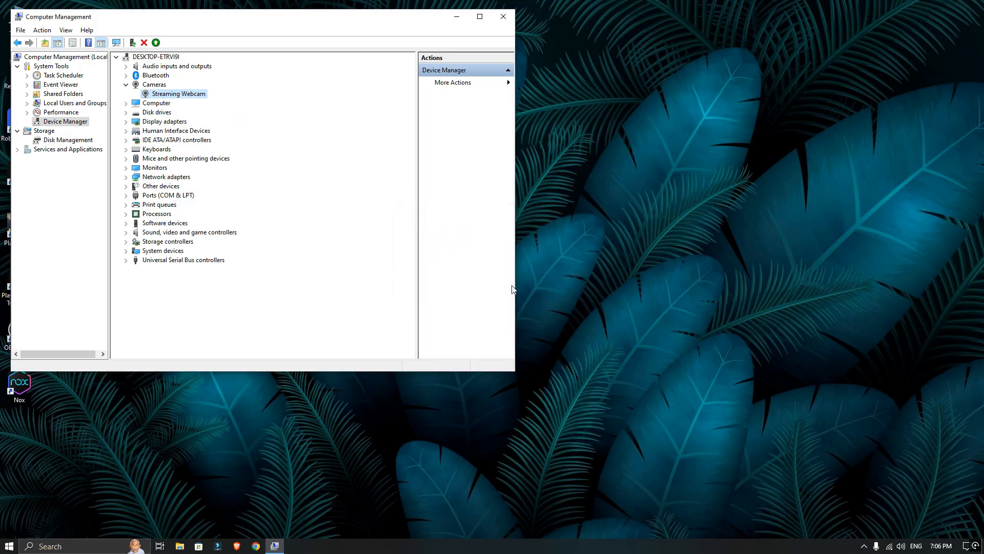